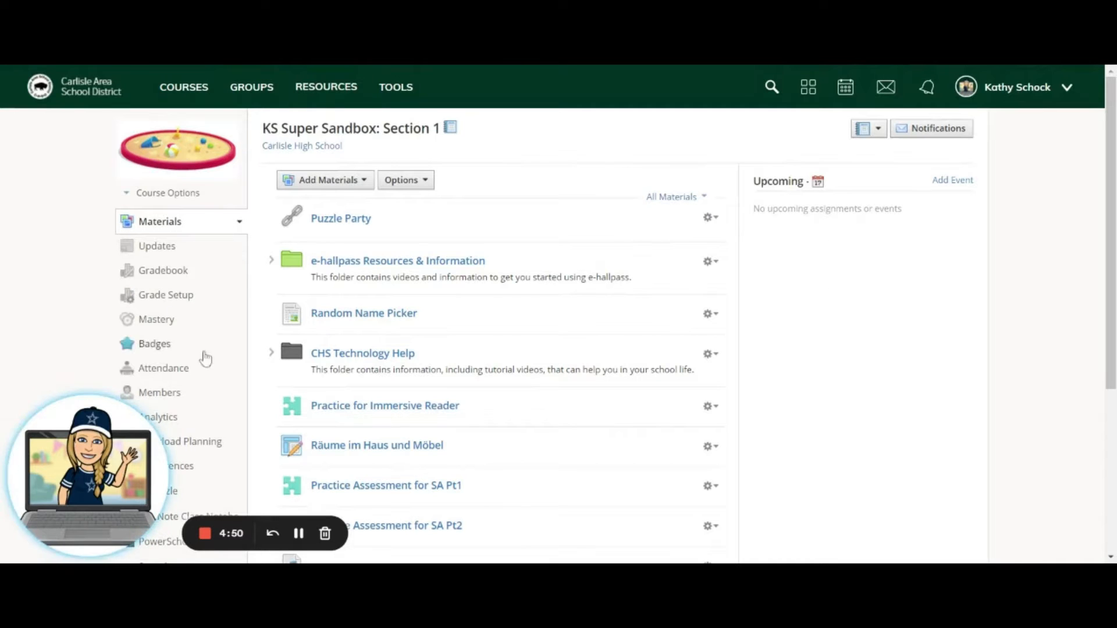
Start a new assessment in the course materials and name it Holiday Fact Quiz.
click(364, 181)
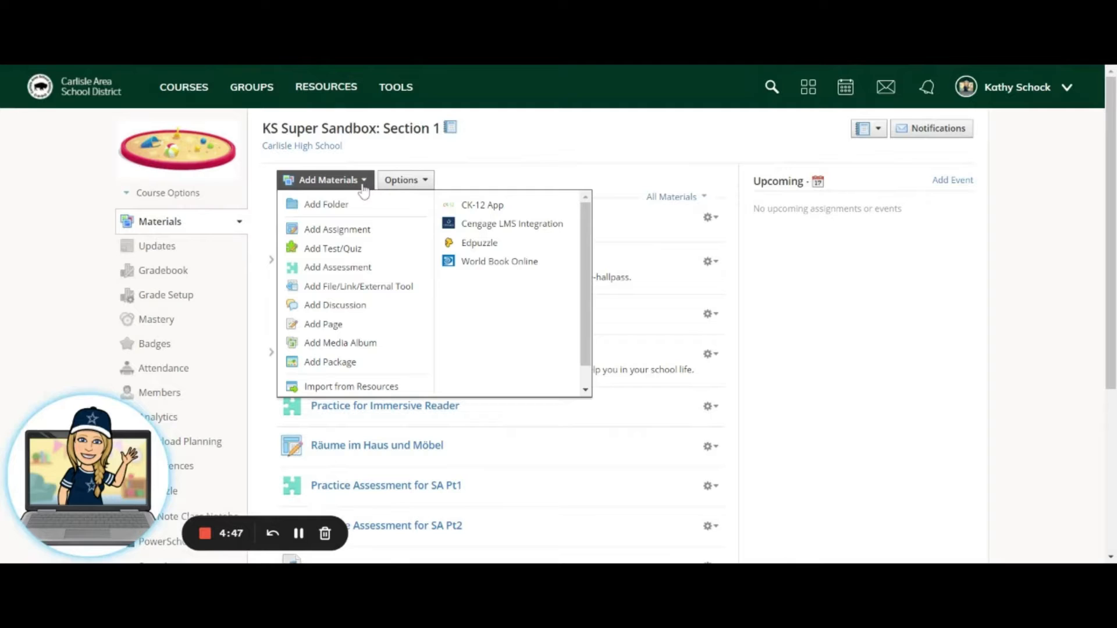
click(349, 267)
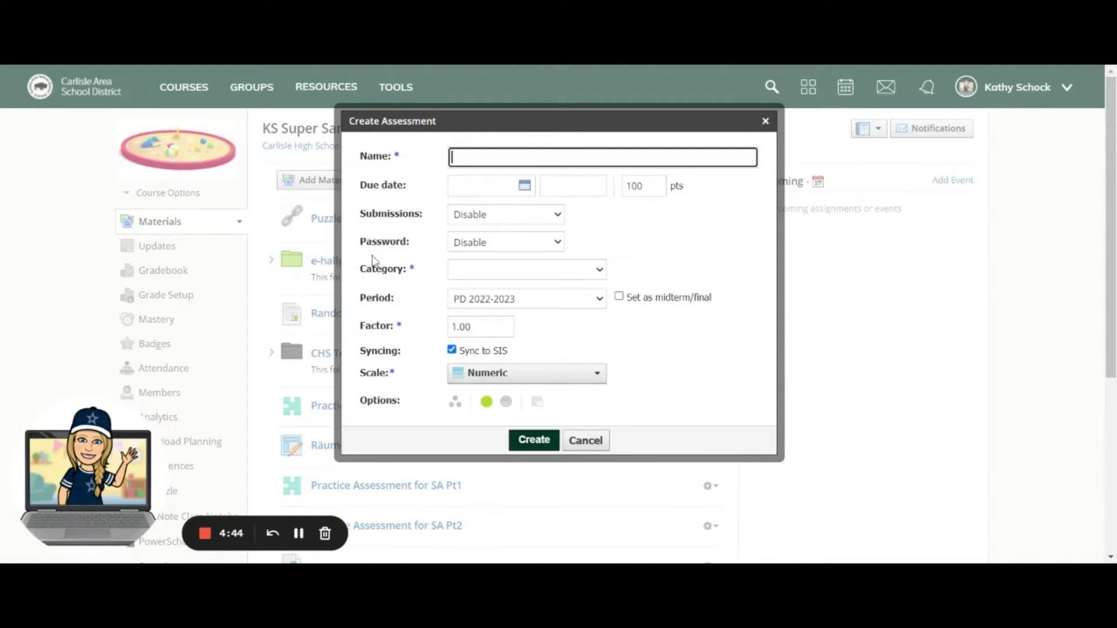
text(Holiday Fact Quiz)
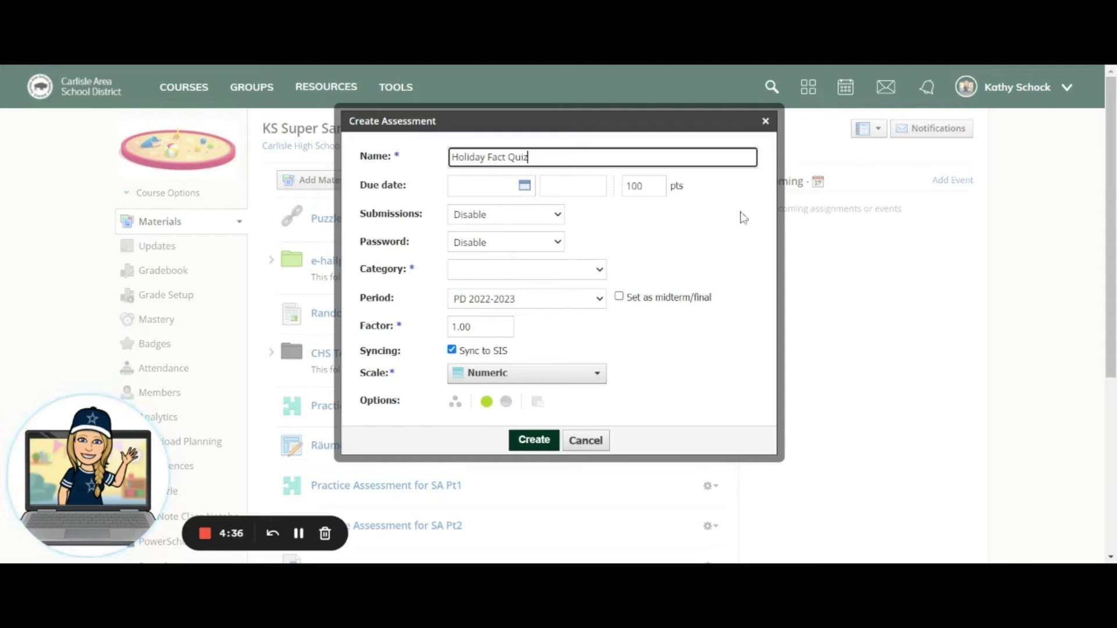
Set the assessment category to Completion, turn off syncing to SIS, and create the assessment.
click(599, 273)
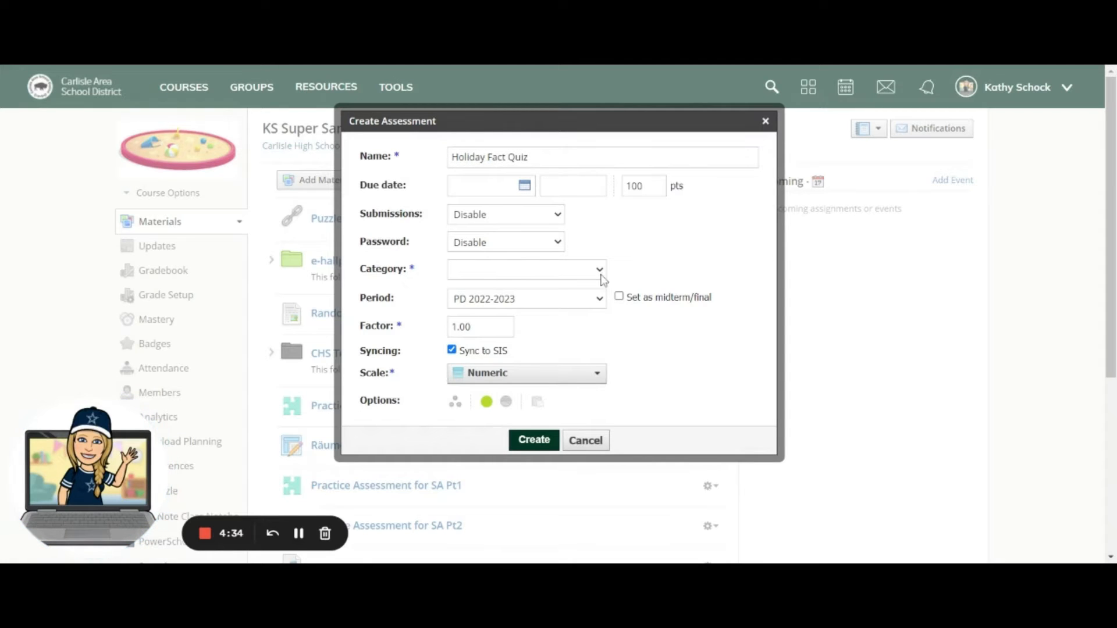
click(576, 287)
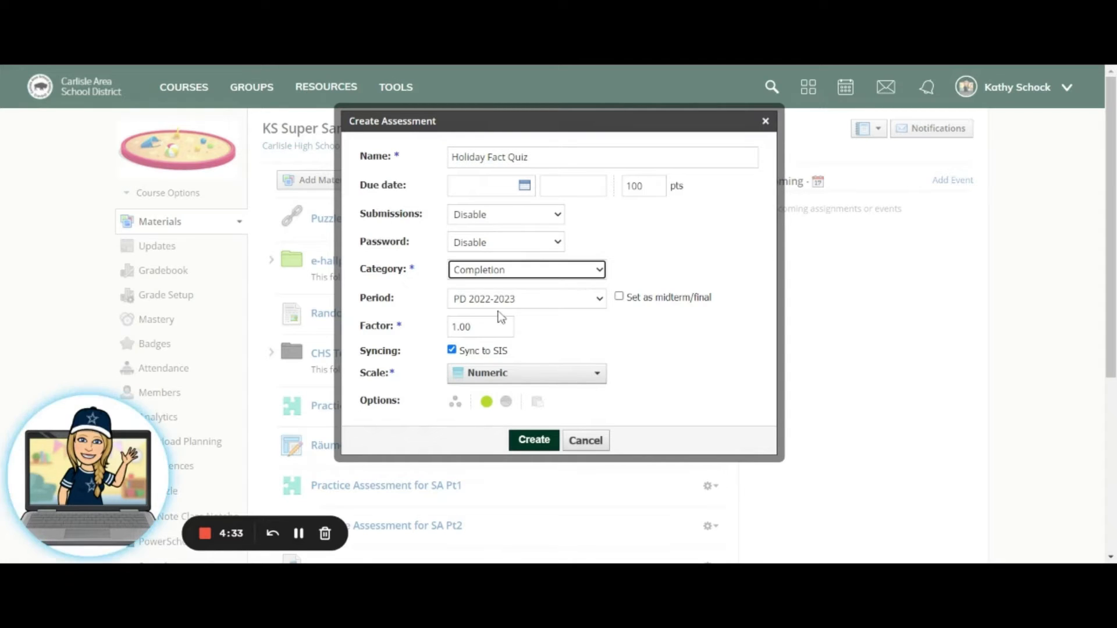
click(452, 350)
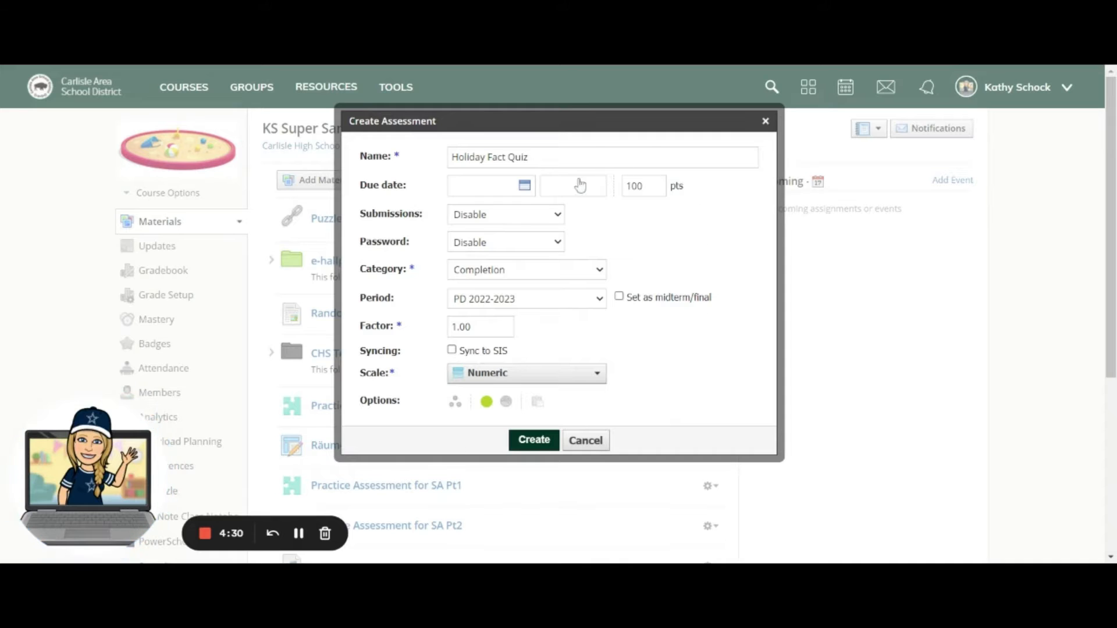
click(543, 443)
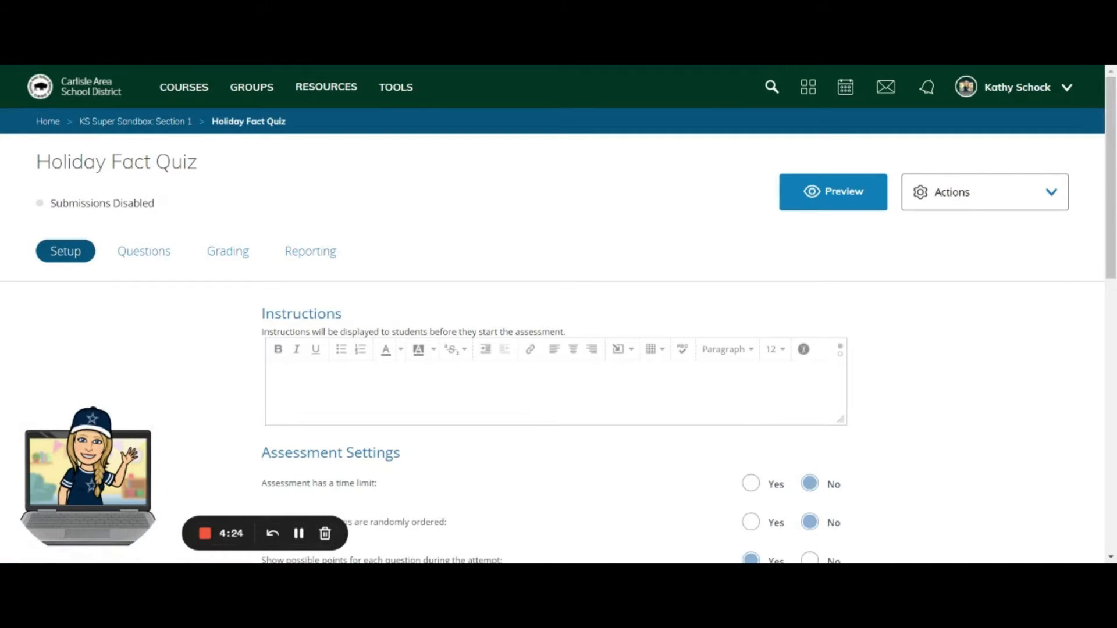
Set the assessment questions to be randomly ordered and allow students to submit 5 attempts.
scroll(722, 420, down, 1)
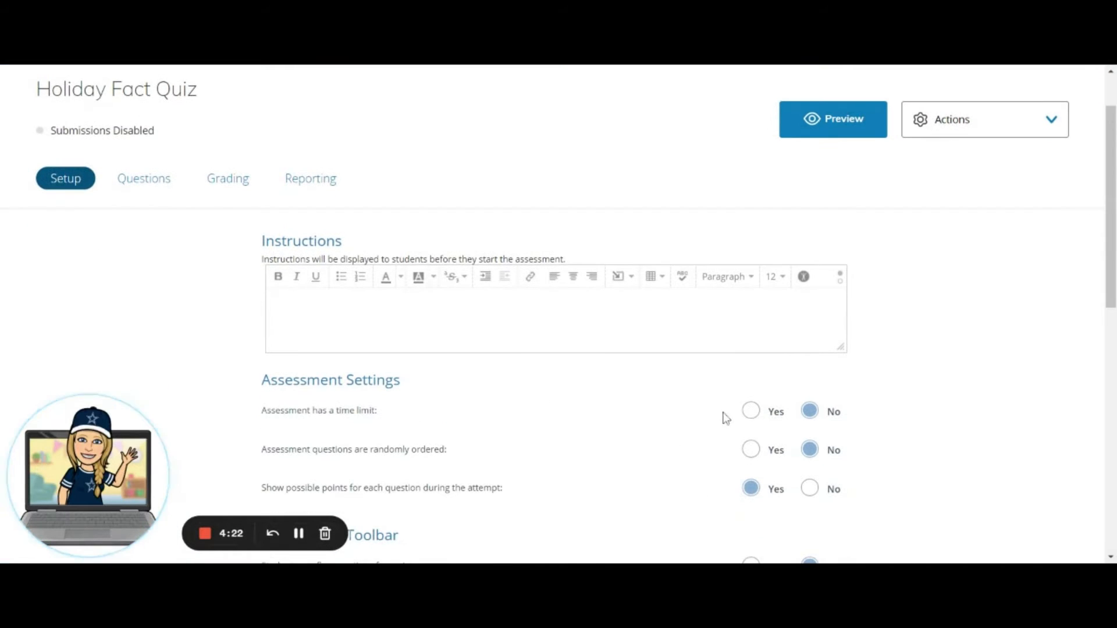
click(753, 453)
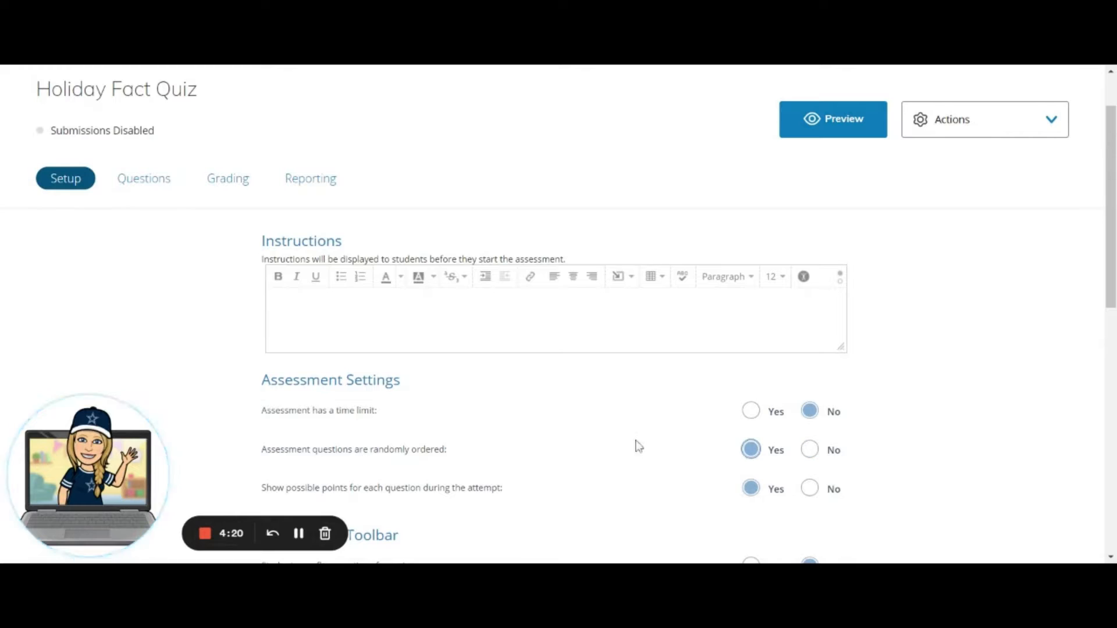
scroll(639, 447, down, 8)
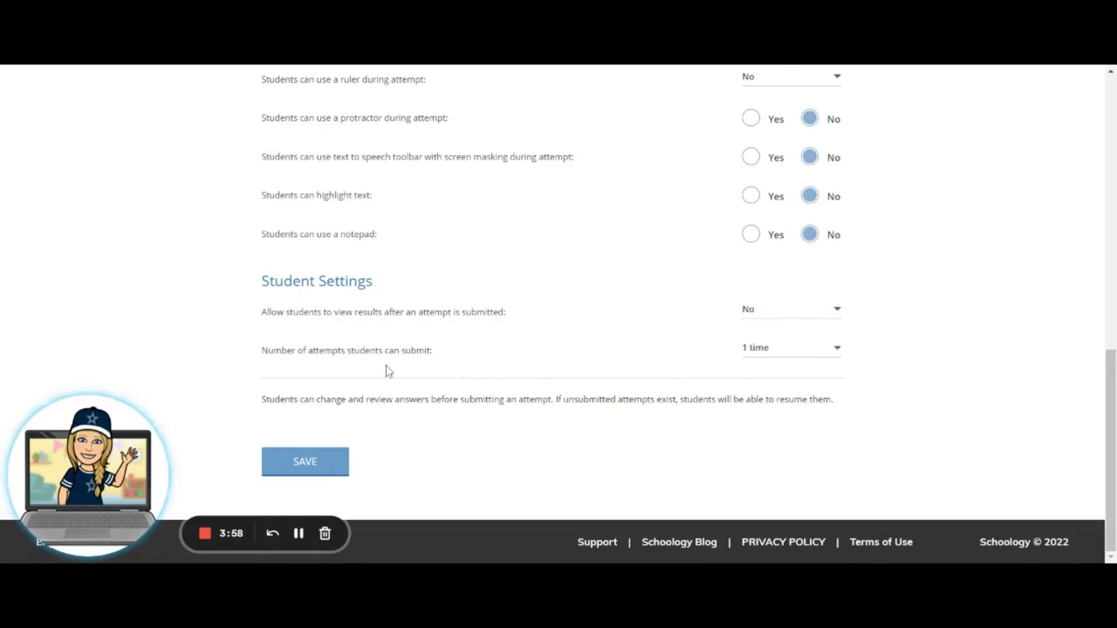
click(834, 353)
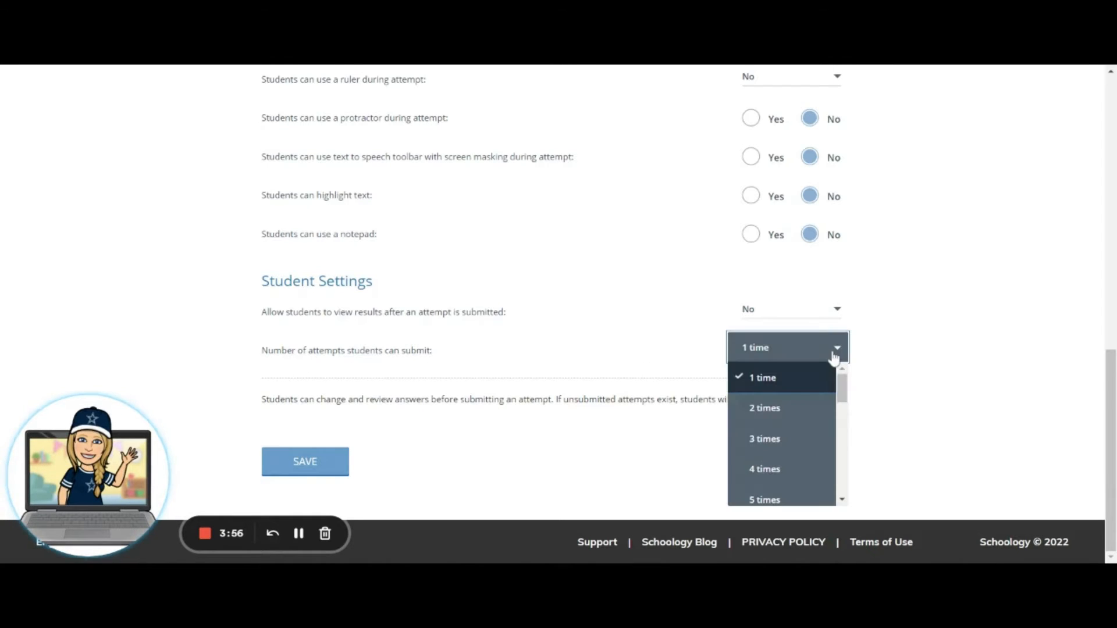
click(777, 498)
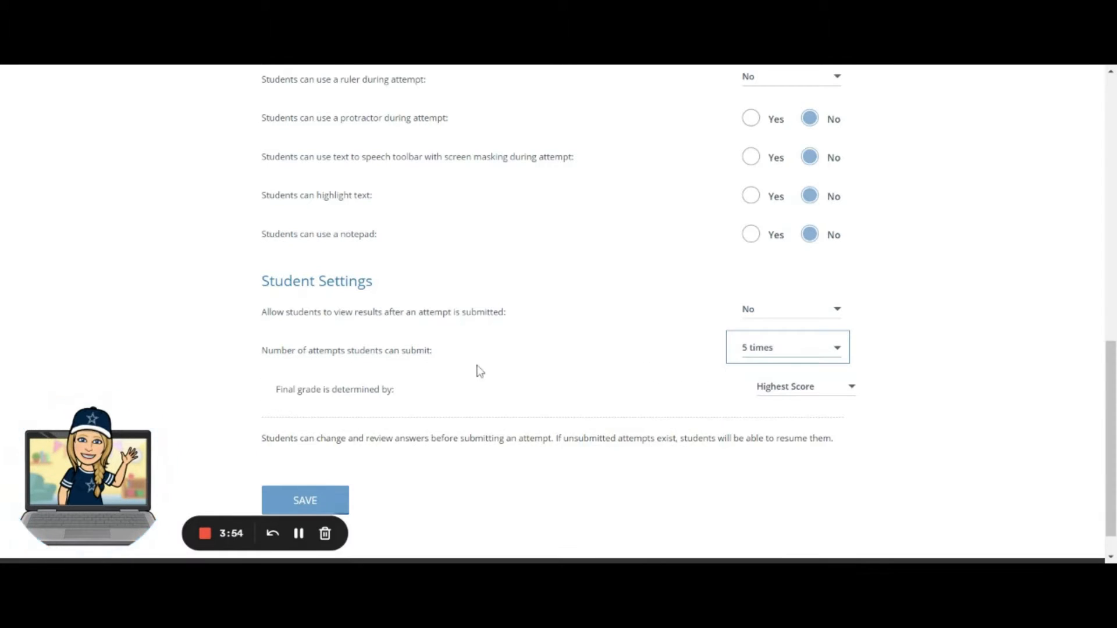
Choose Highest Score as what determines the final grade and save the assessment settings.
click(851, 395)
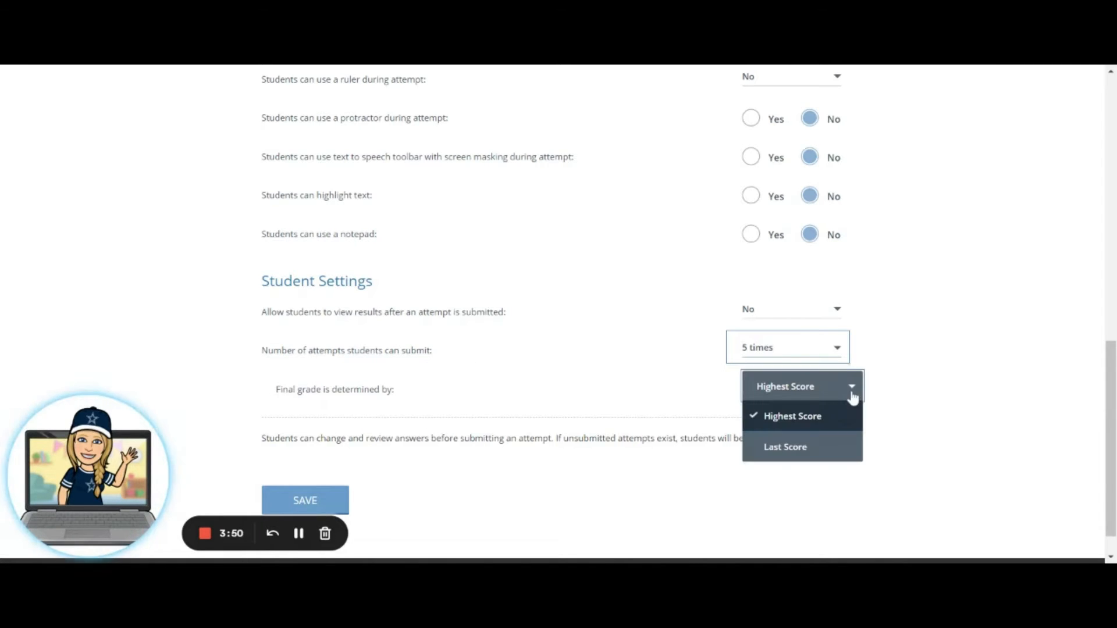
click(802, 428)
click(342, 500)
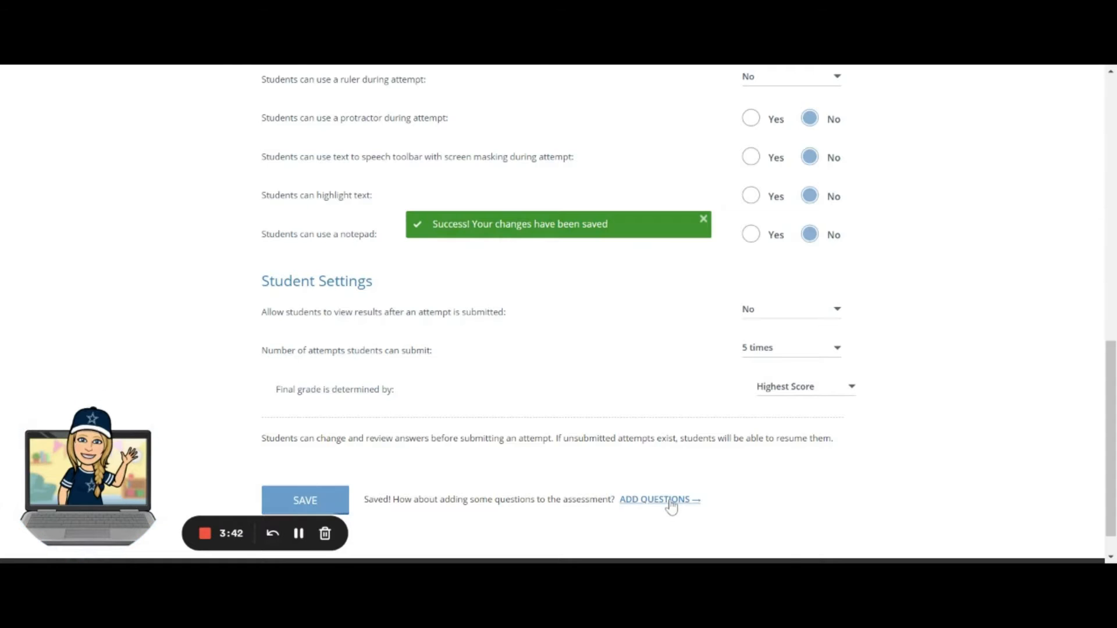
Go to adding questions and browse the personal item bank into the Holidays Item Bank folder.
click(669, 502)
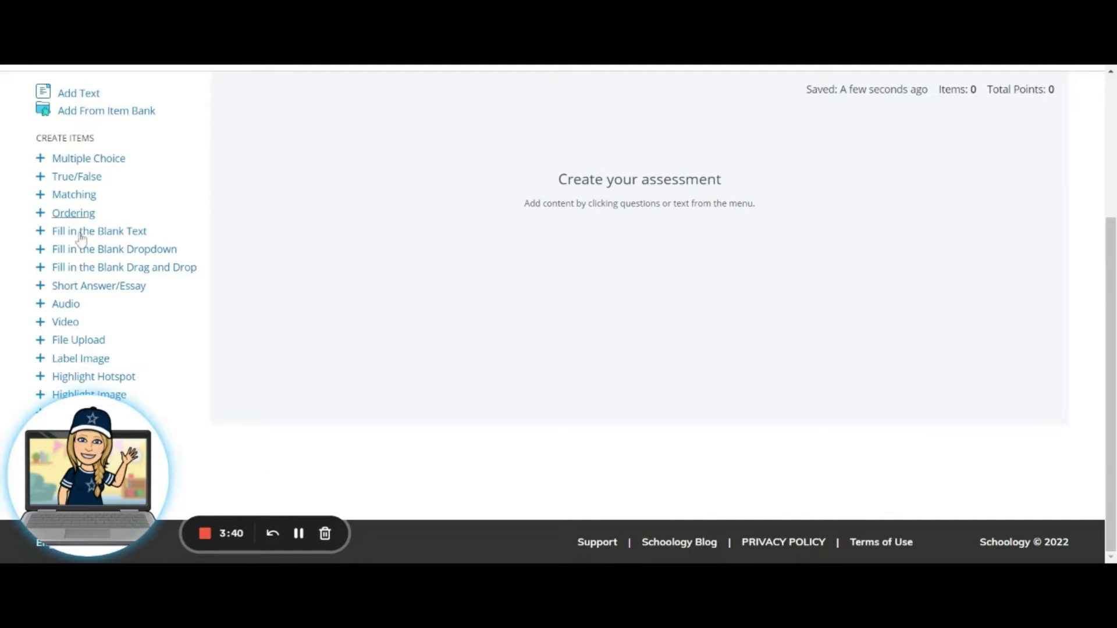
scroll(479, 330, up, 3)
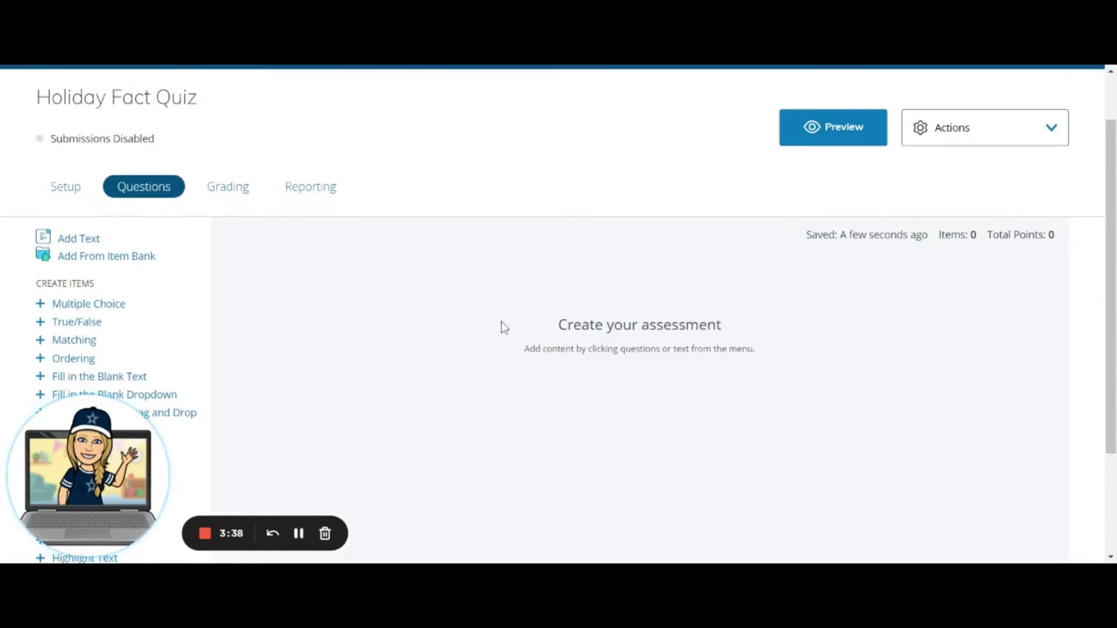
scroll(401, 347, down, 3)
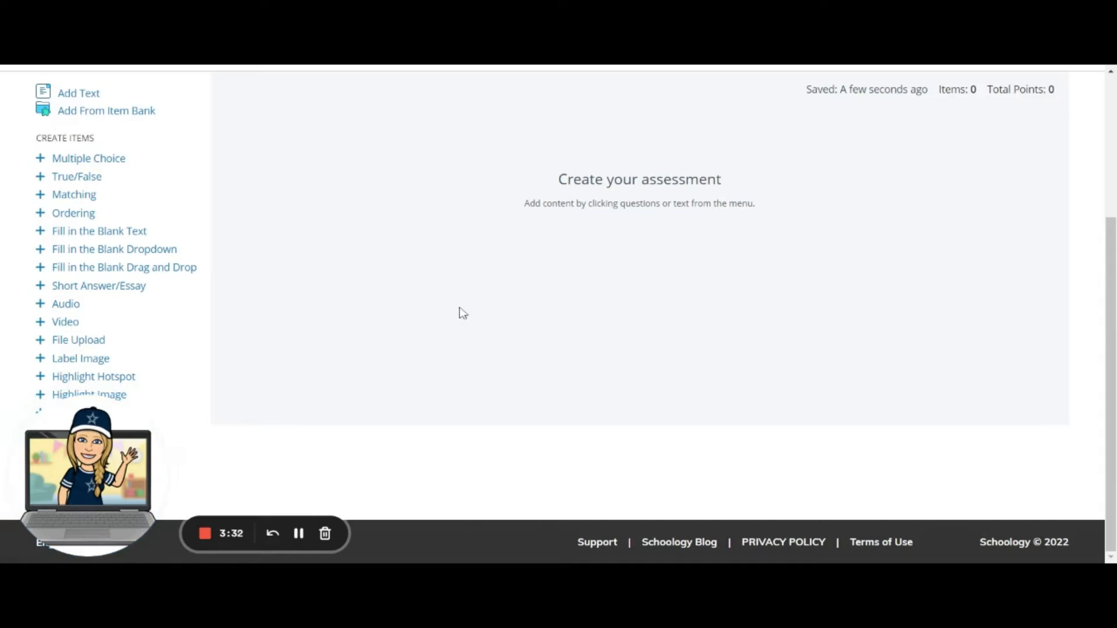
click(105, 116)
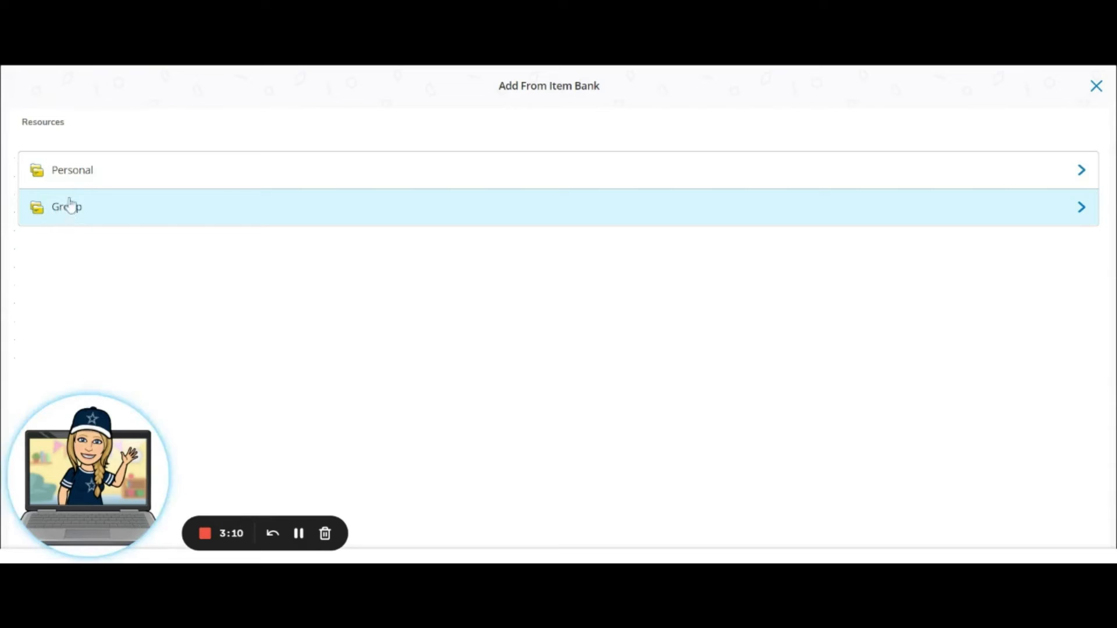
click(79, 180)
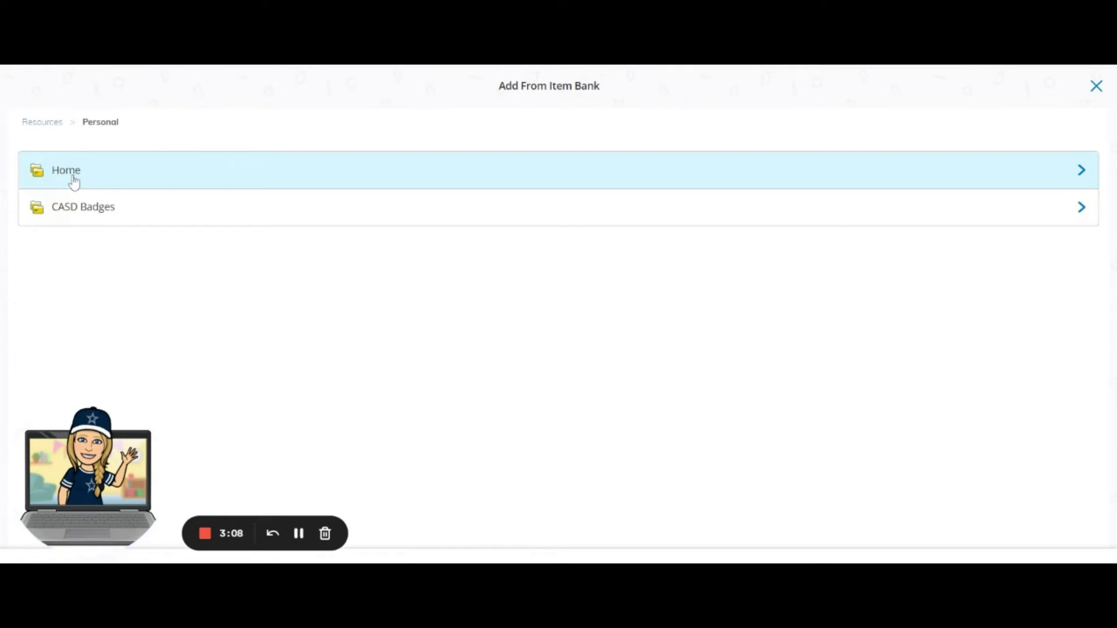
click(73, 182)
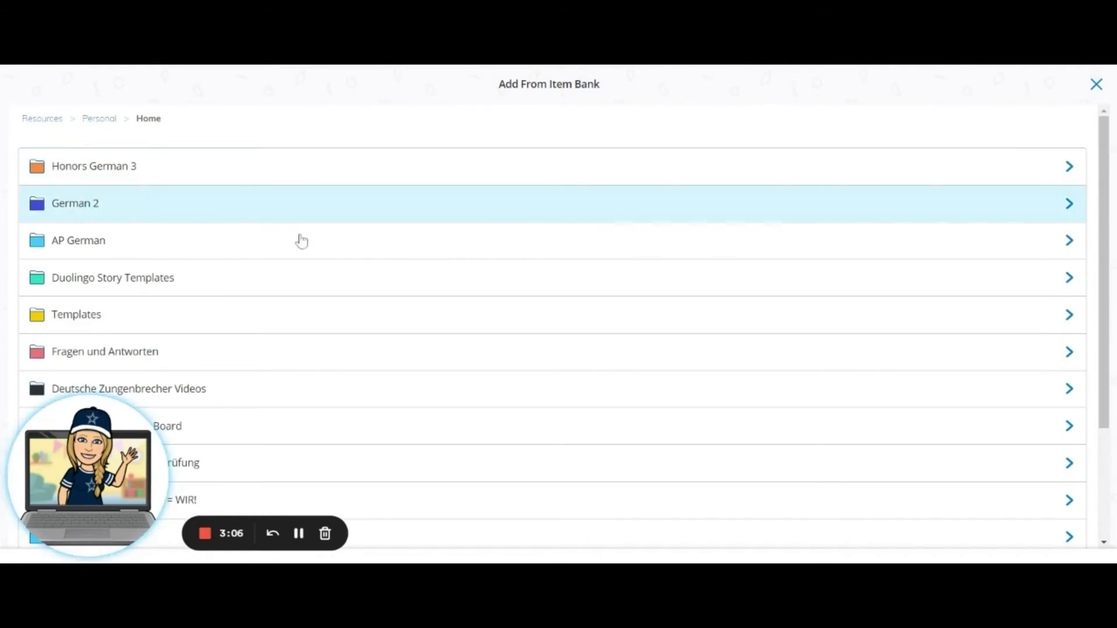
scroll(360, 268, down, 3)
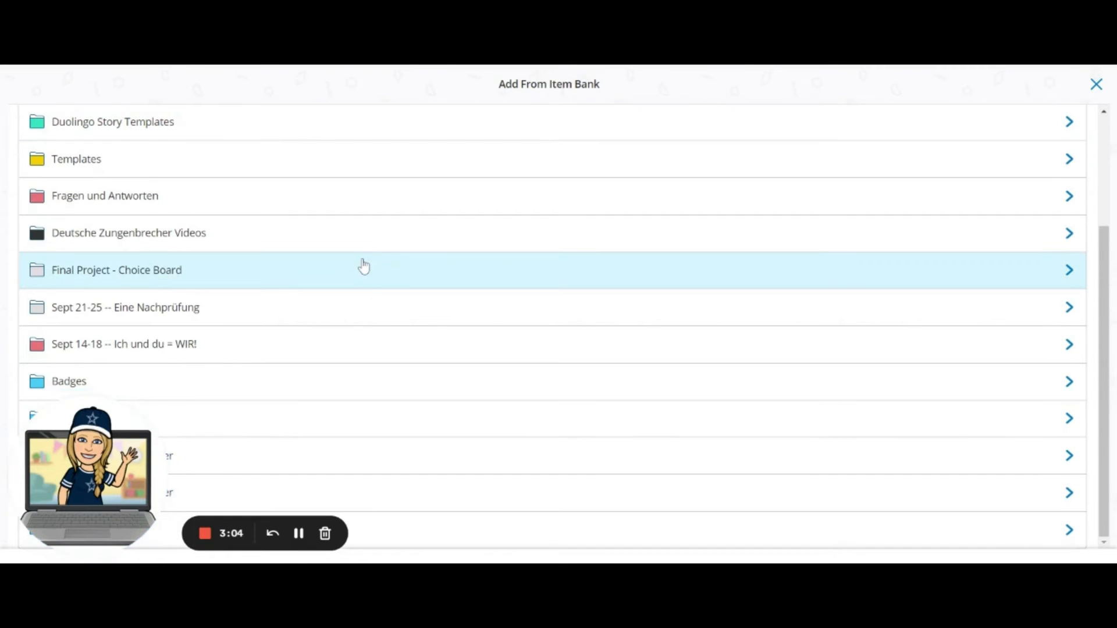
drag(93, 416, 469, 416)
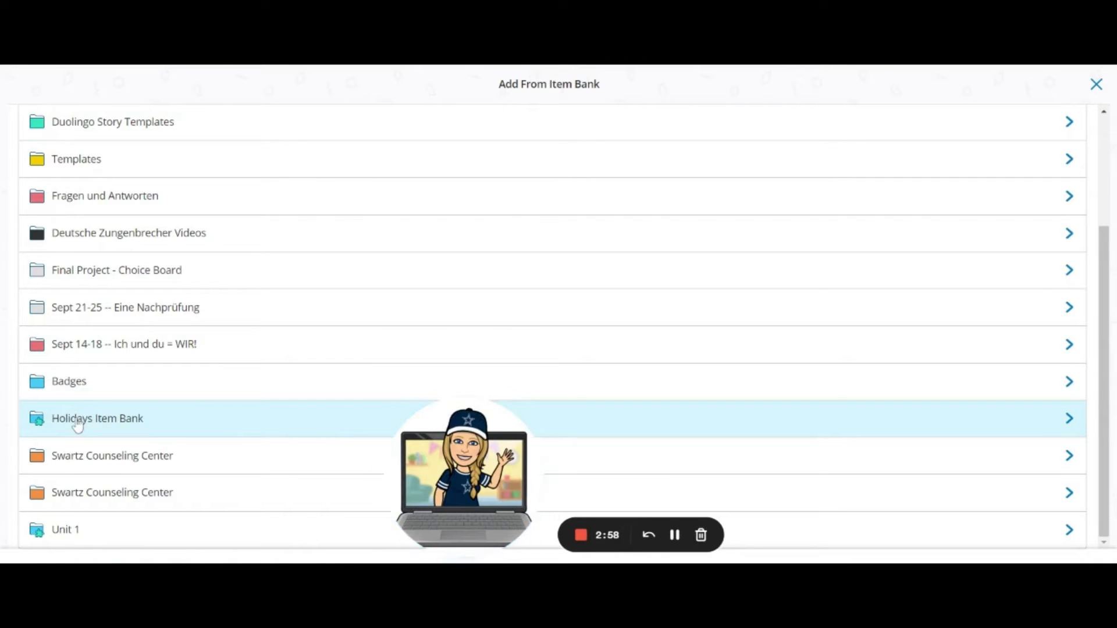
click(120, 423)
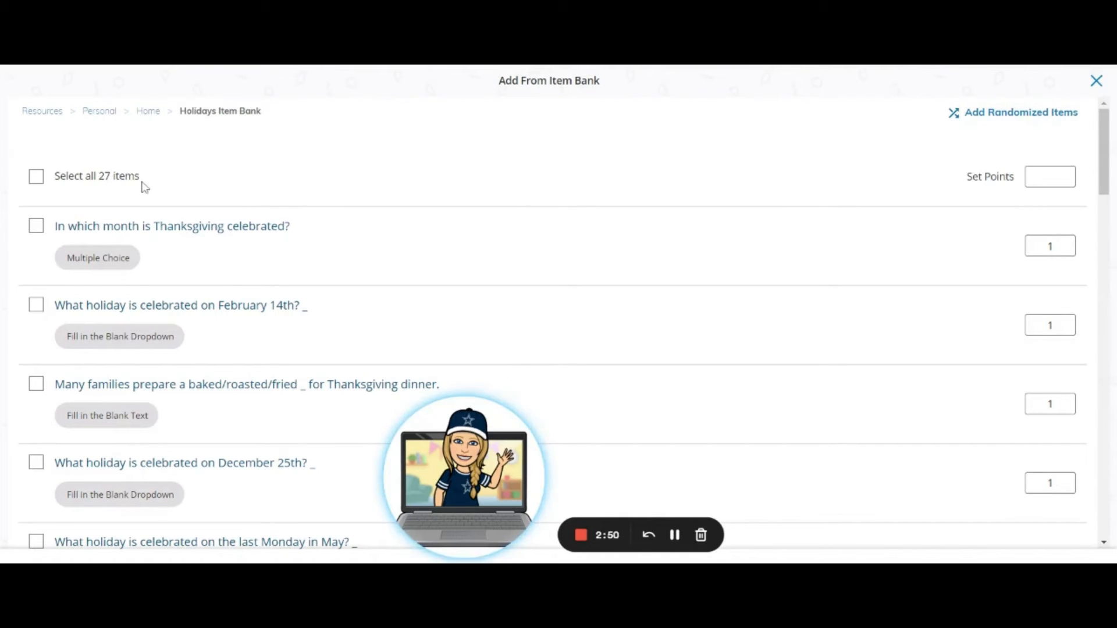
click(37, 177)
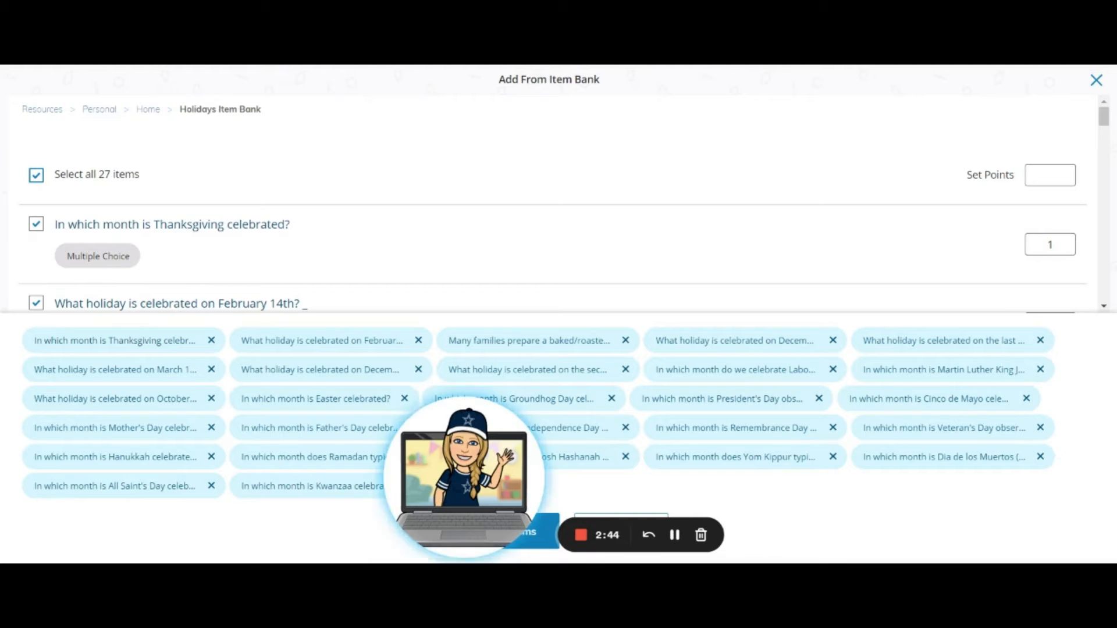
click(36, 175)
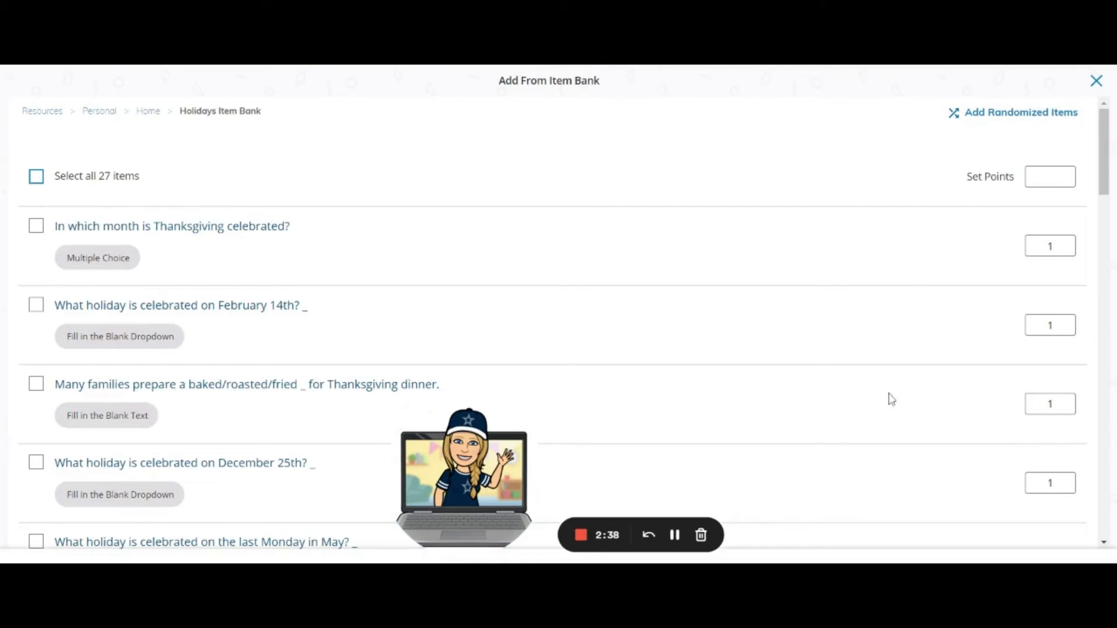
click(1113, 480)
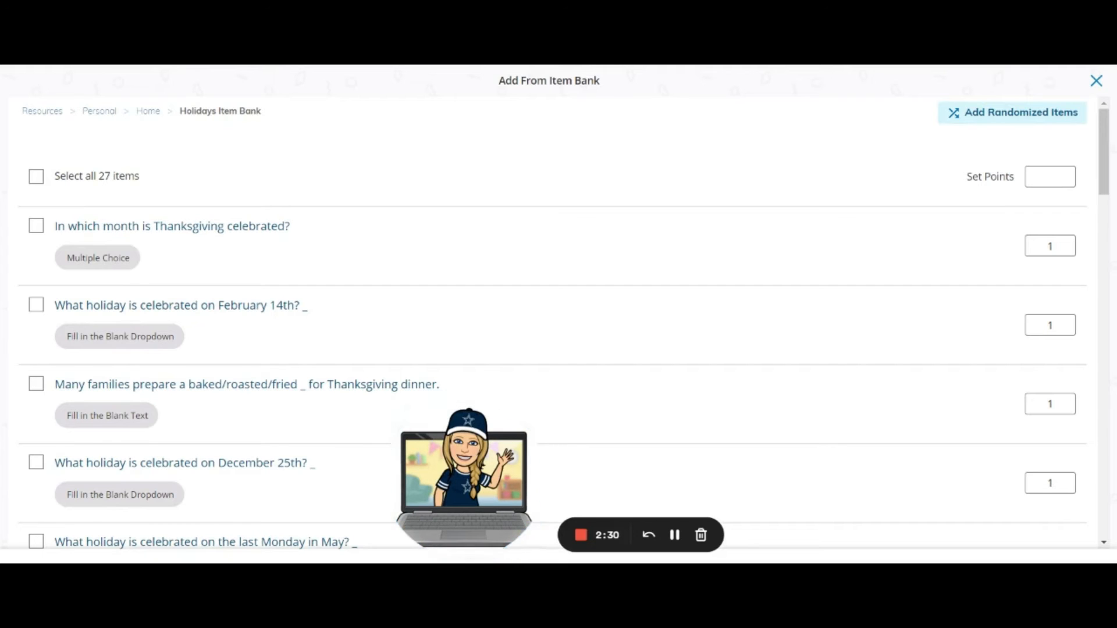
Add 10 randomized items from the Holidays Item Bank, worth 1 point per item, to the assessment.
click(1015, 117)
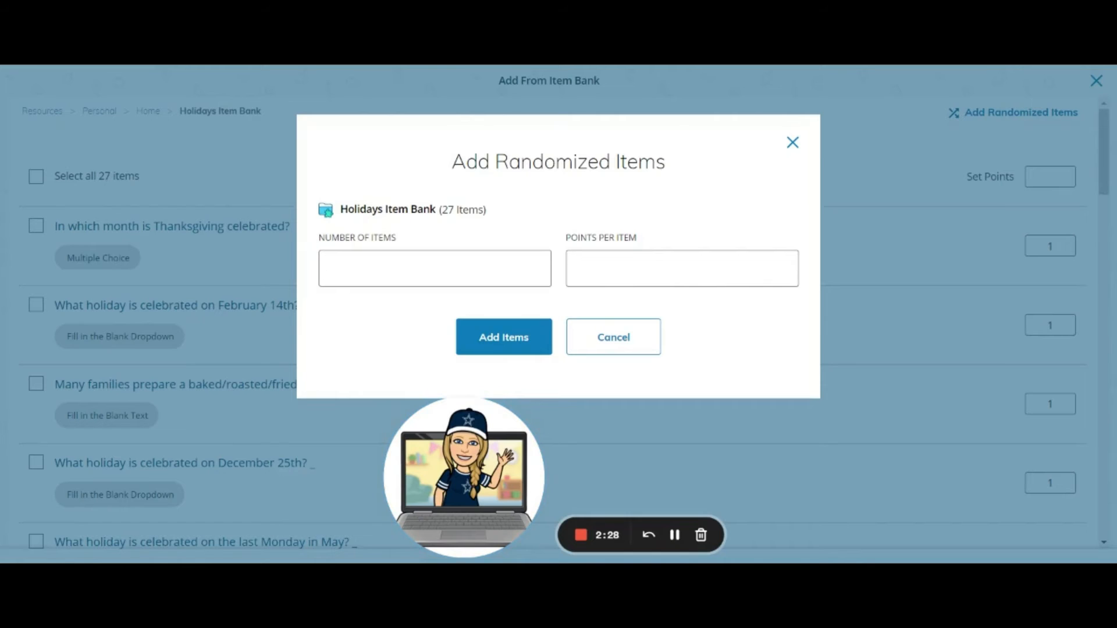
text(10)
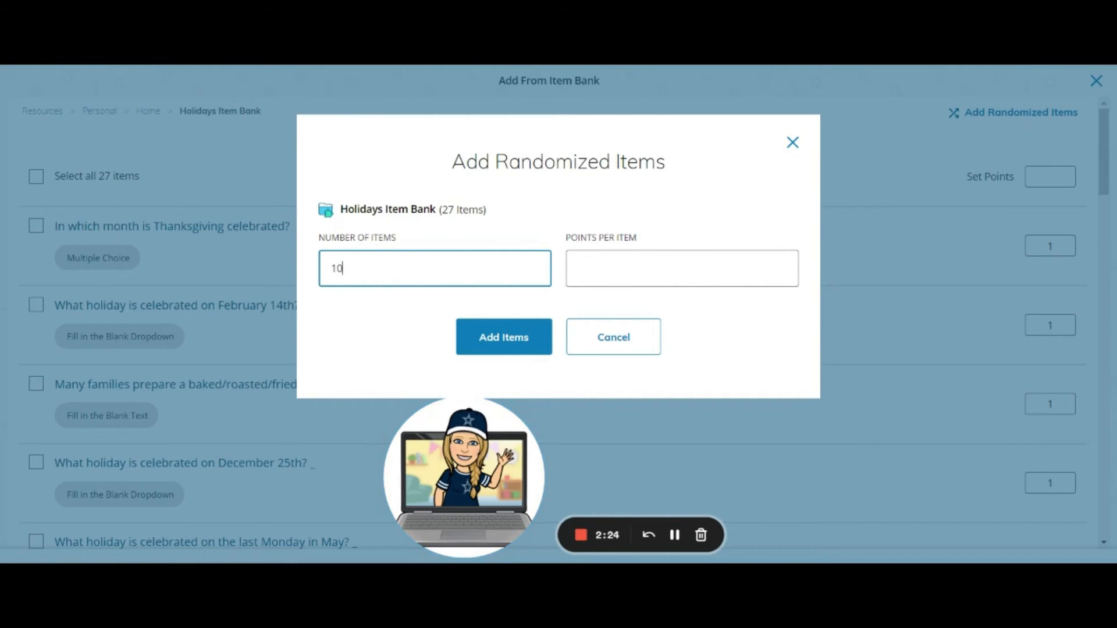
click(1112, 487)
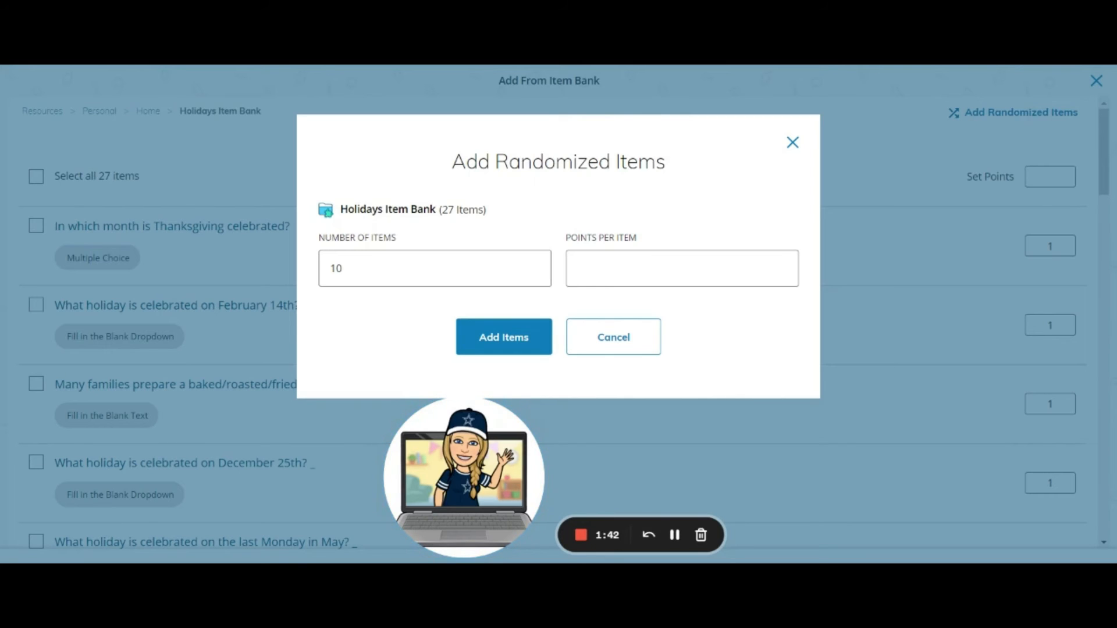
click(579, 268)
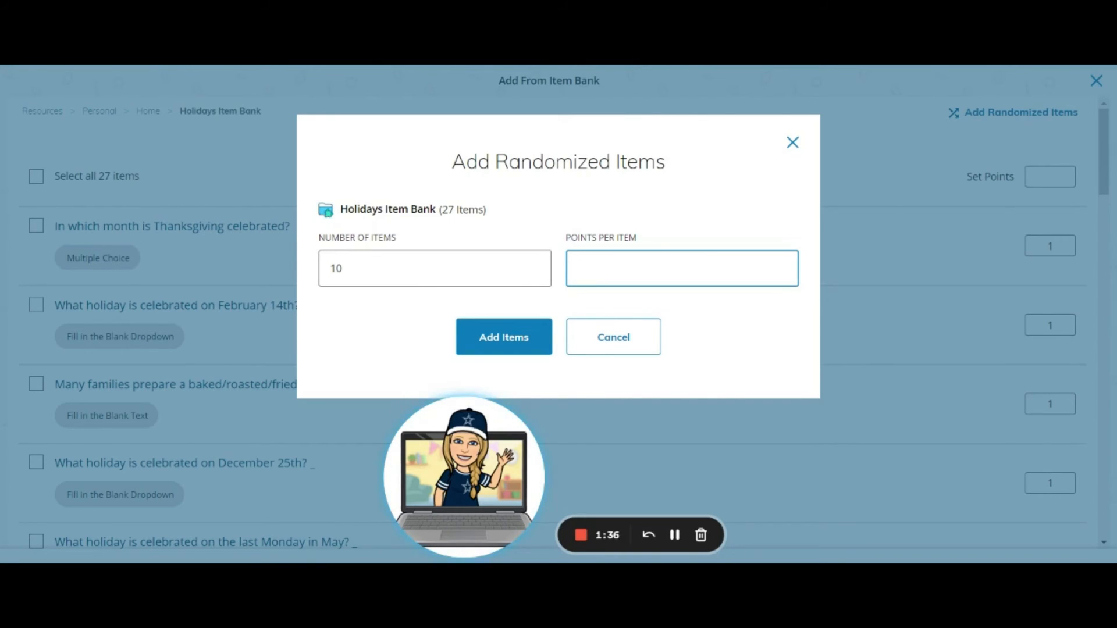
text(1)
click(499, 336)
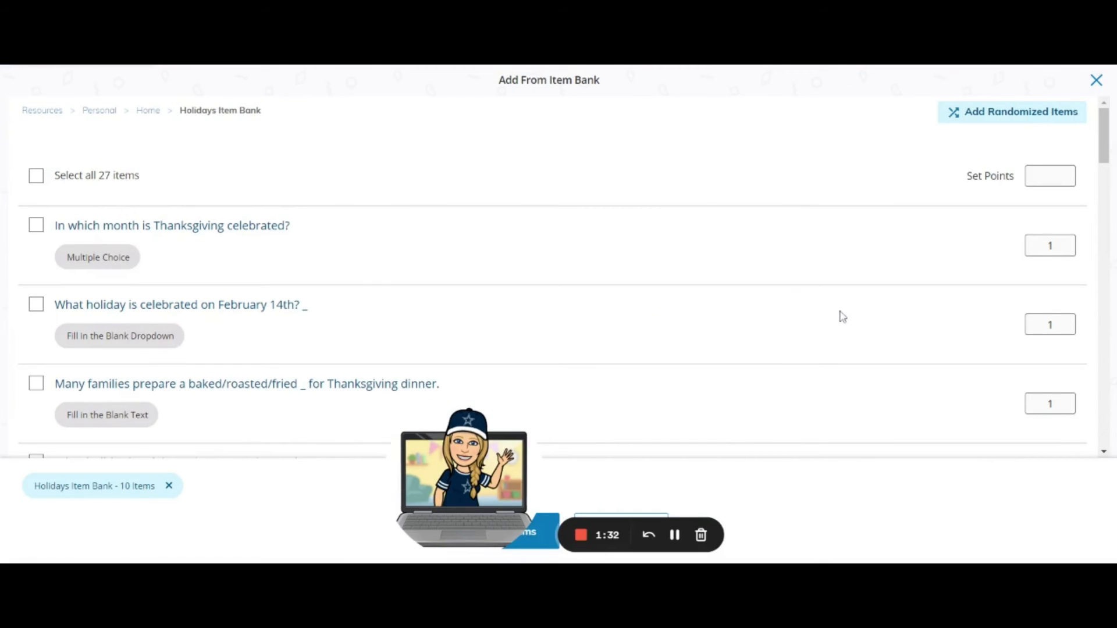
scroll(845, 324, down, 6)
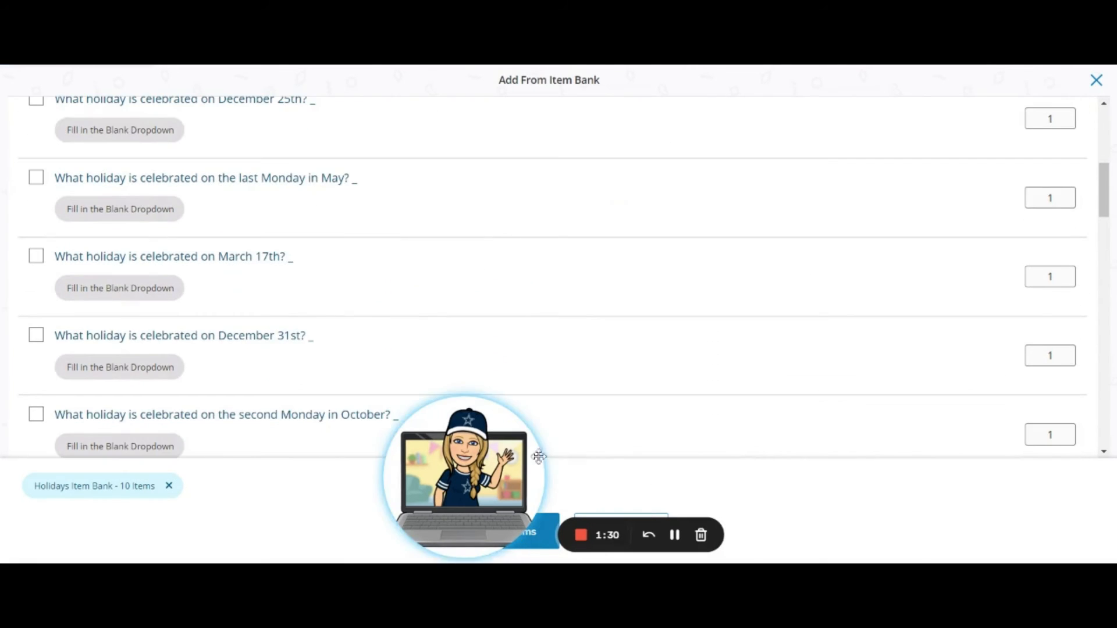
drag(538, 457, 162, 445)
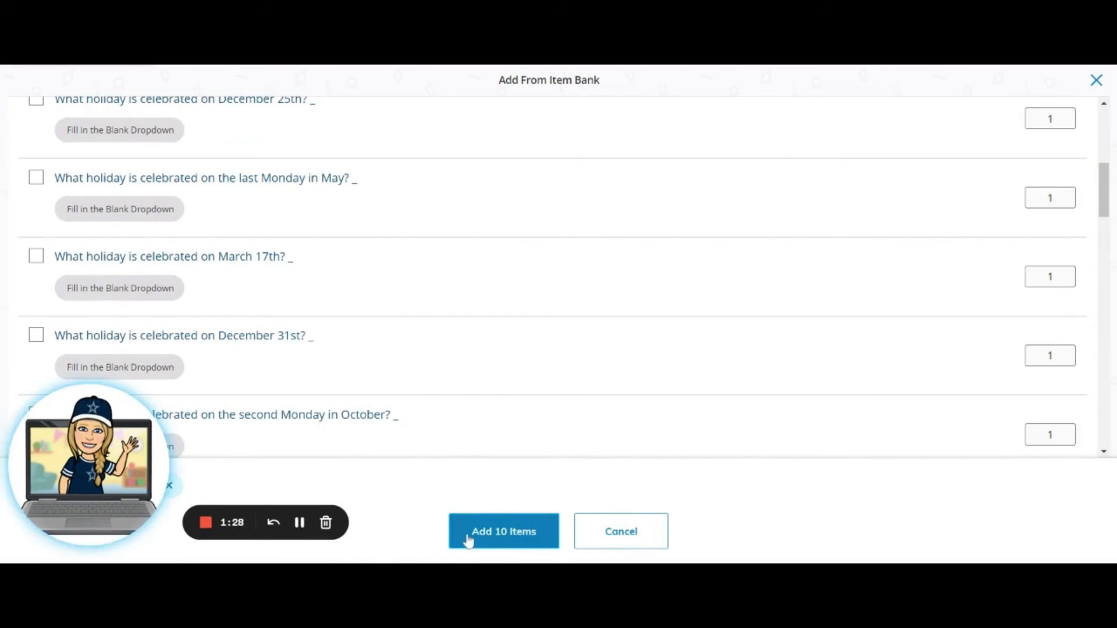
click(512, 536)
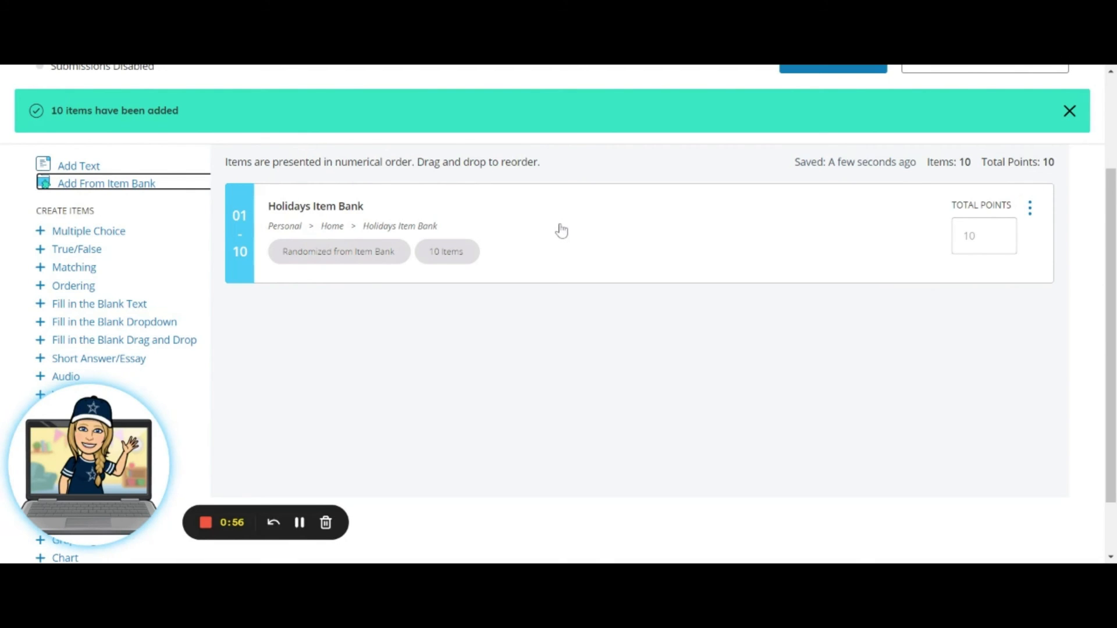
Add the question 'In which month is Thanksgiving celebrated?' individually from the Holidays Item Bank.
click(136, 185)
click(152, 176)
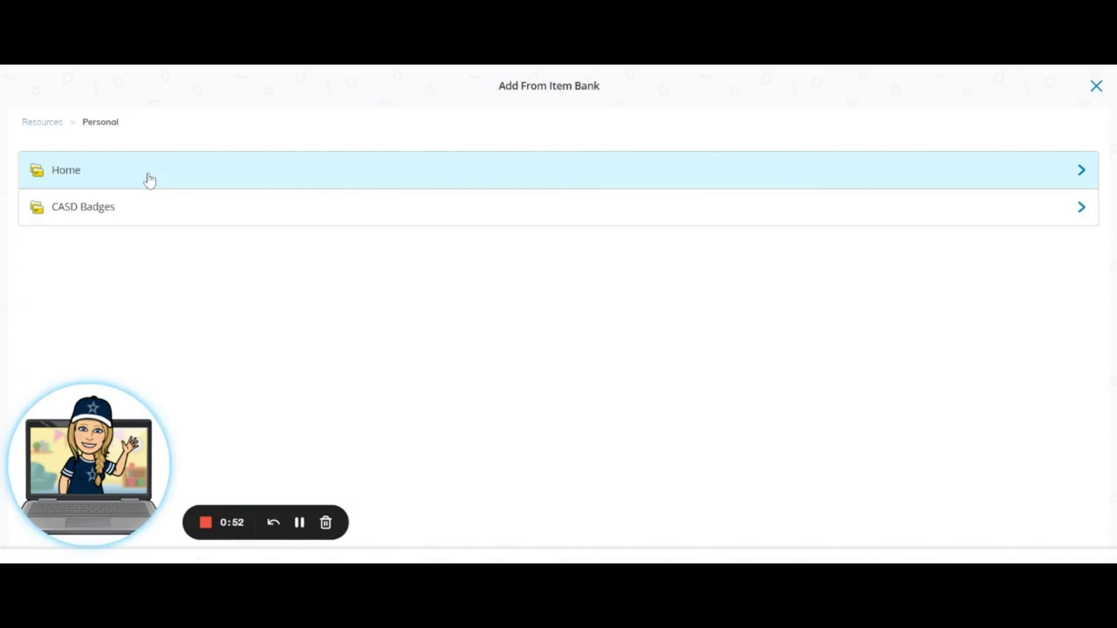
click(74, 181)
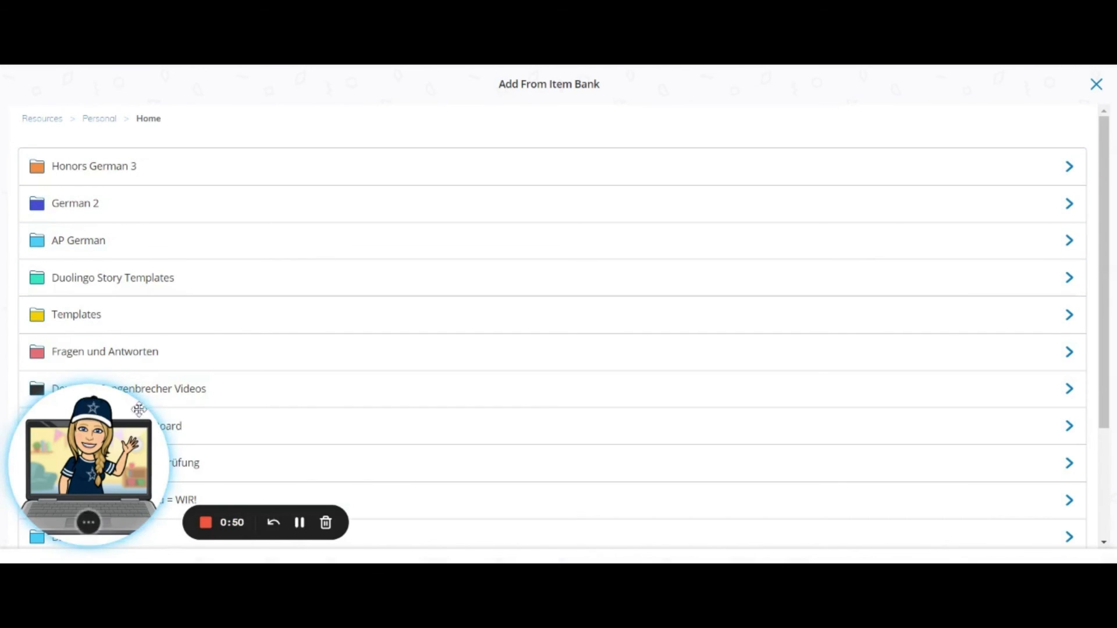
drag(92, 414, 379, 424)
scroll(175, 459, down, 3)
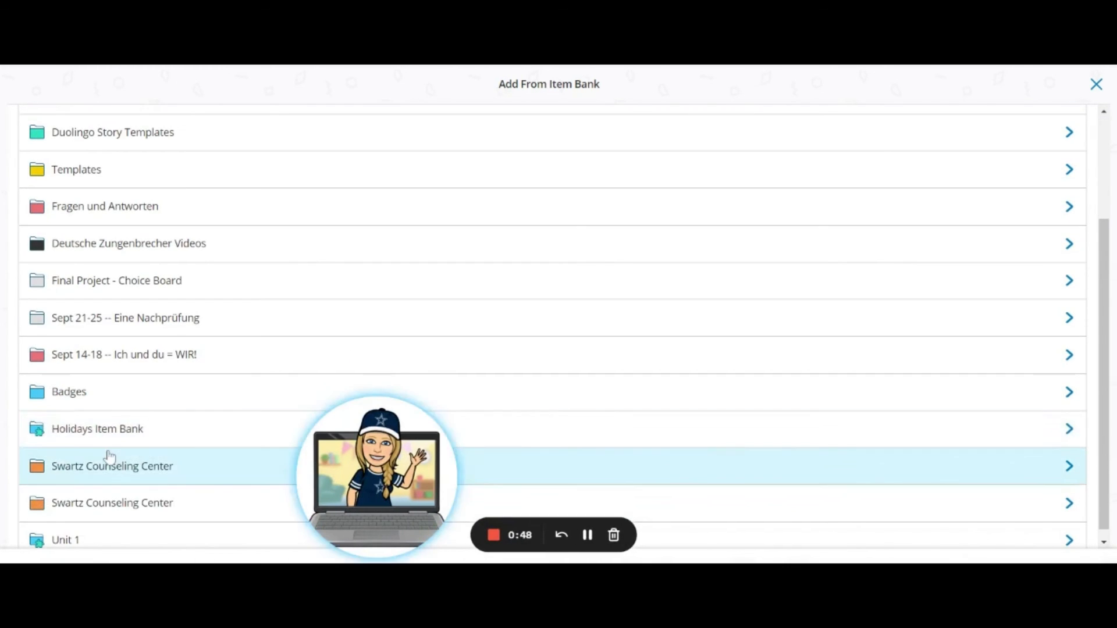
click(107, 437)
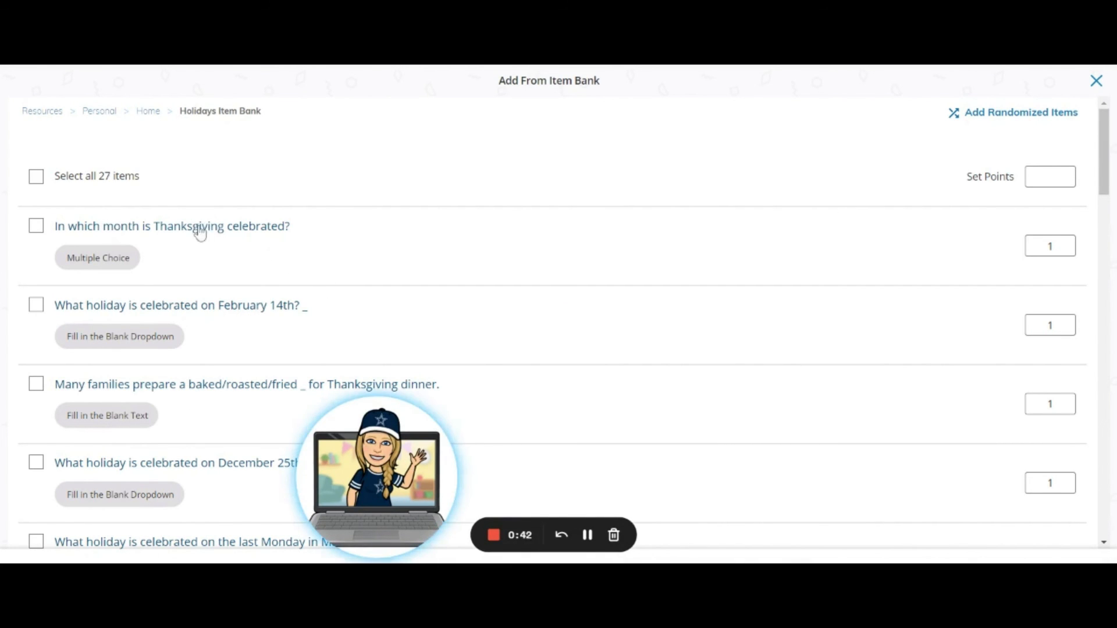
click(36, 226)
drag(374, 531, 94, 529)
click(520, 536)
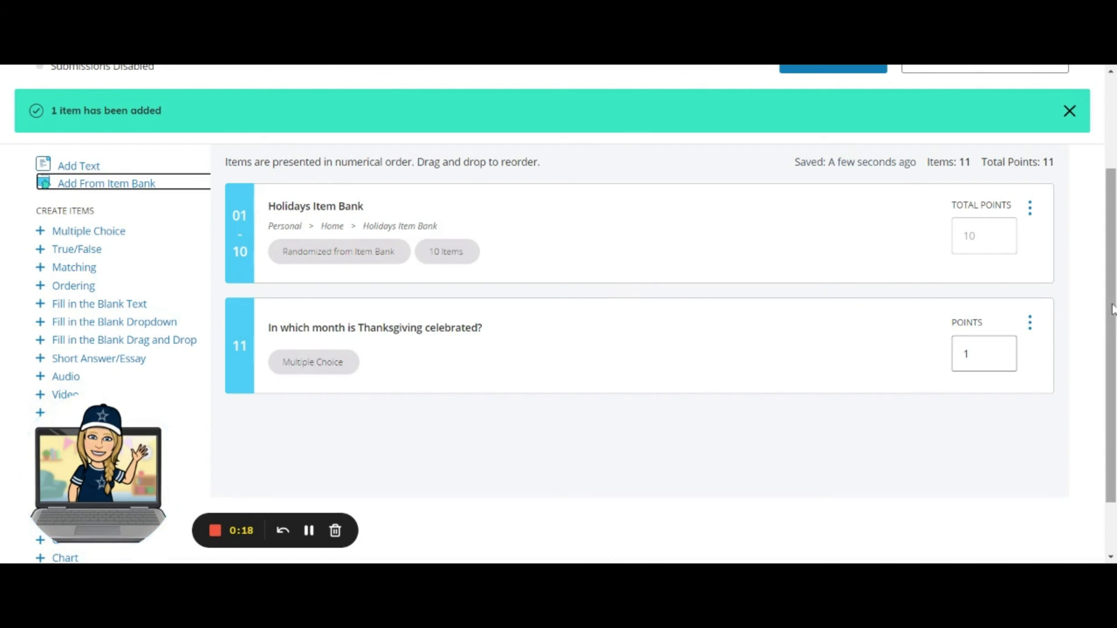
scroll(1113, 318, down, 1)
drag(1114, 317, 1097, 351)
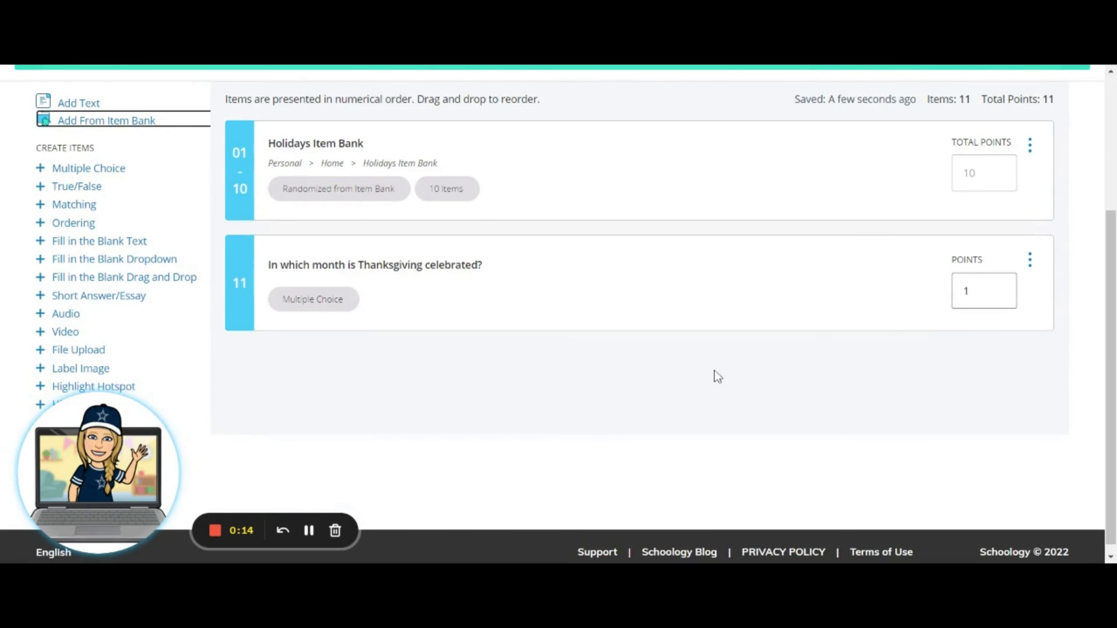